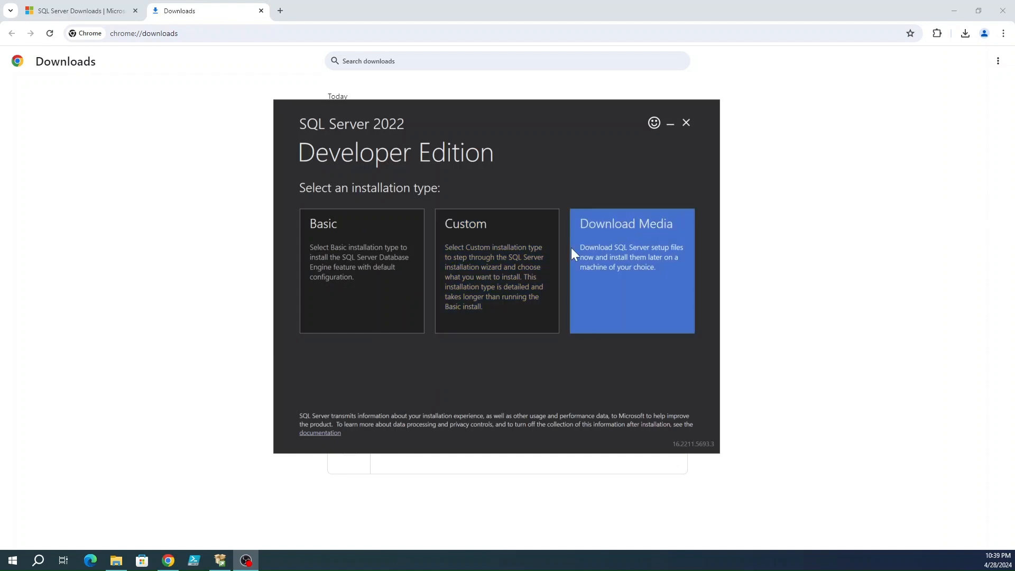
Step: Choose the Custom installation type for SQL Server 2022 Developer Edition
{"action": "left_click", "coordinate": [519, 290]}
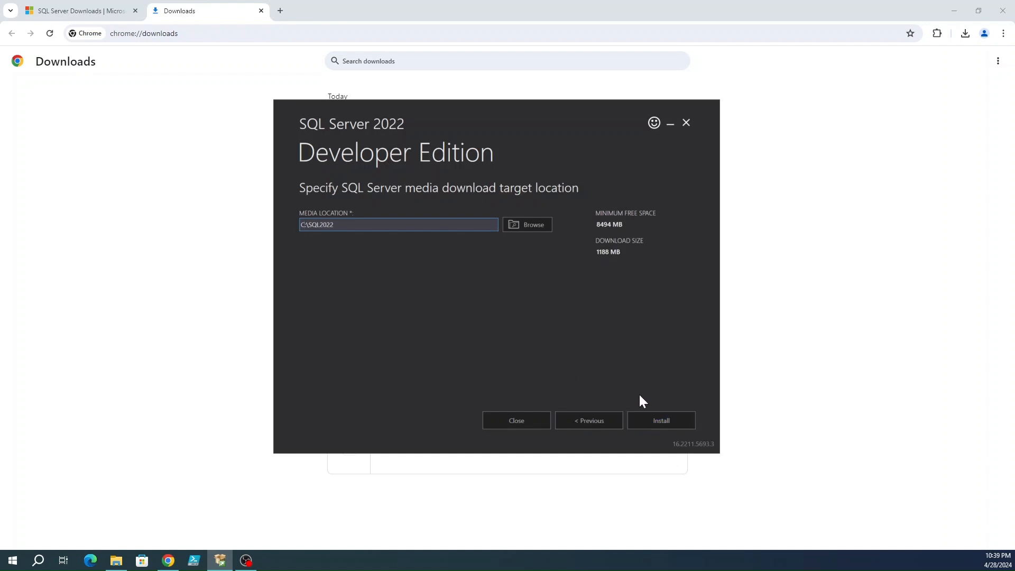
Step: Download the 1188 MB setup media to C:\SQL2022 and start installing
{"action": "left_click", "coordinate": [662, 422]}
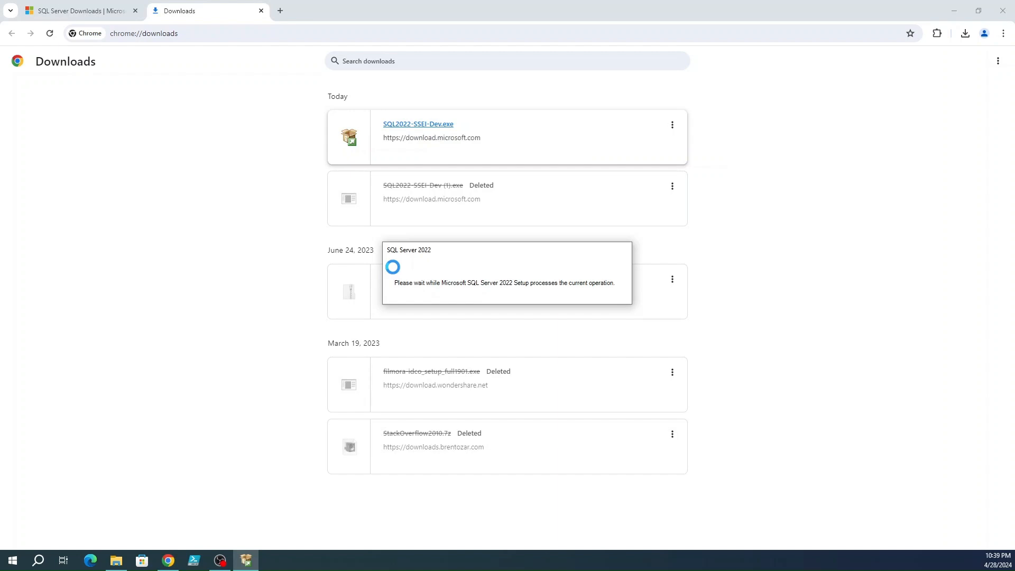
Step: Start a new standalone SQL Server installation from the Installation page
{"action": "left_click", "coordinate": [211, 185]}
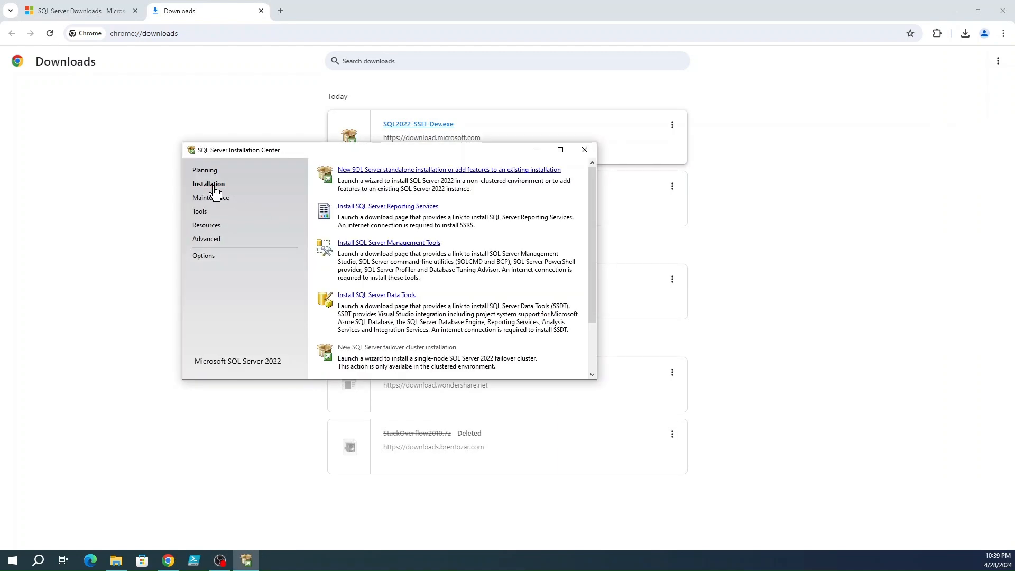
{"action": "left_click", "coordinate": [436, 169]}
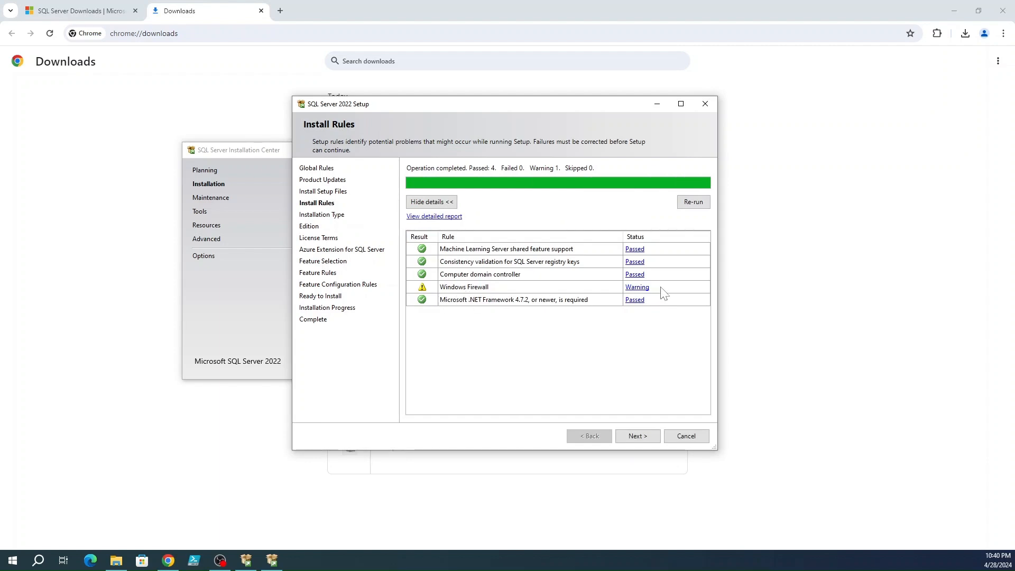
Step: Accept the Install Rules result and keep 'Perform a new installation of SQL Server 2022'
{"action": "left_click", "coordinate": [648, 438]}
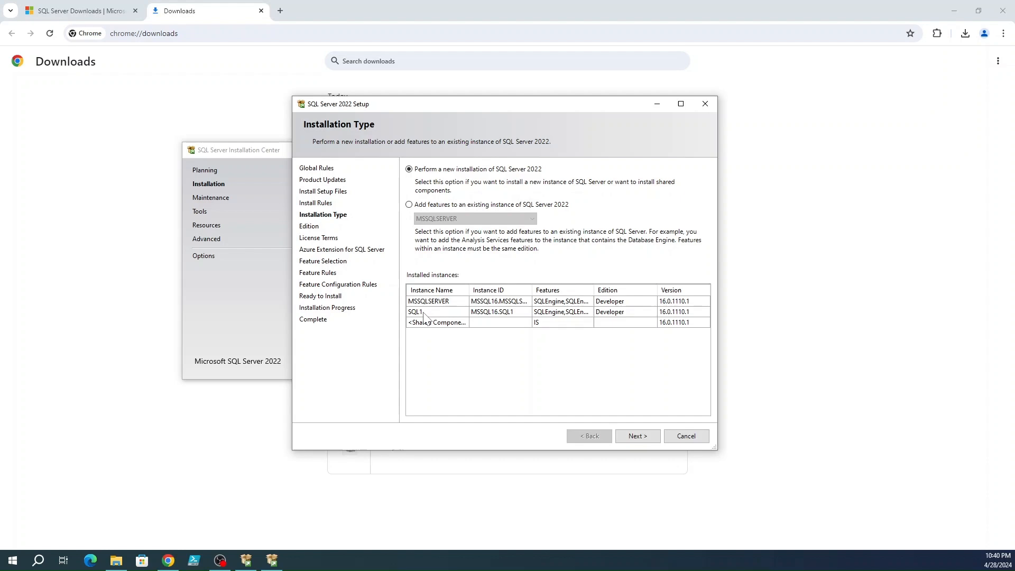
{"action": "left_click", "coordinate": [637, 435]}
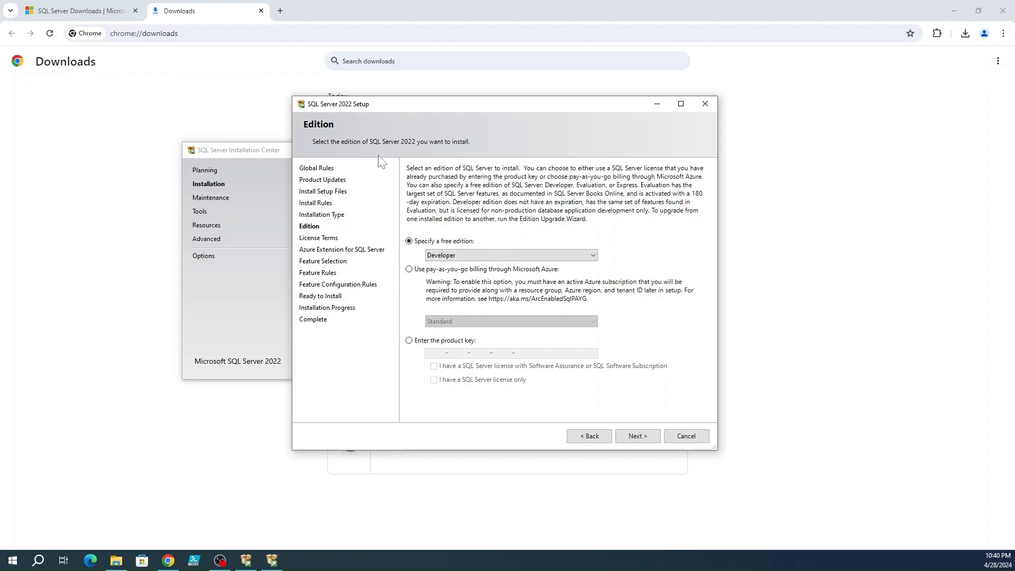
Step: Keep Developer as the free edition, then switch to an empty product key with Software Assurance checked
{"action": "left_click", "coordinate": [459, 255]}
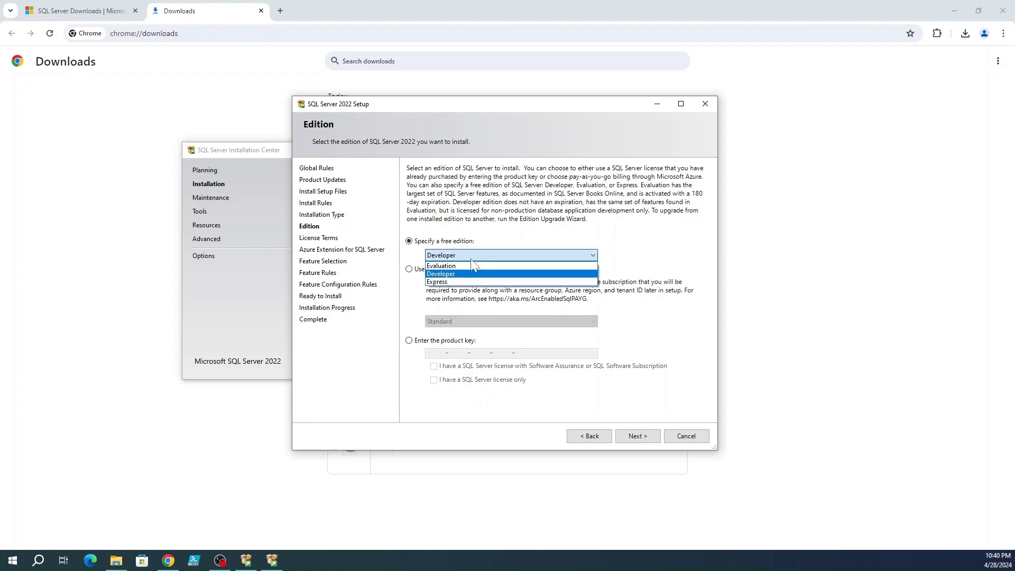
{"action": "left_click", "coordinate": [447, 276]}
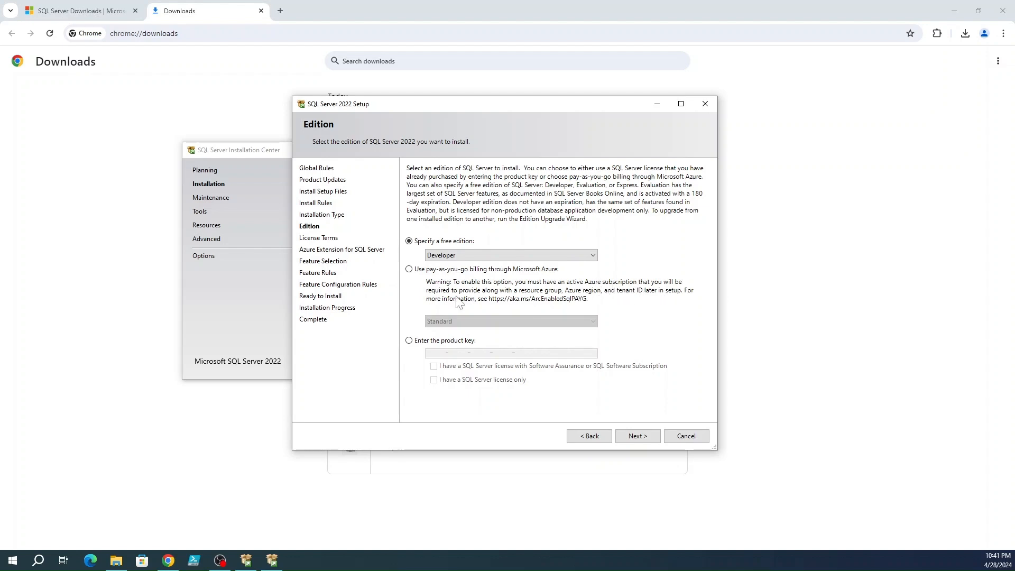
{"action": "left_click", "coordinate": [408, 341]}
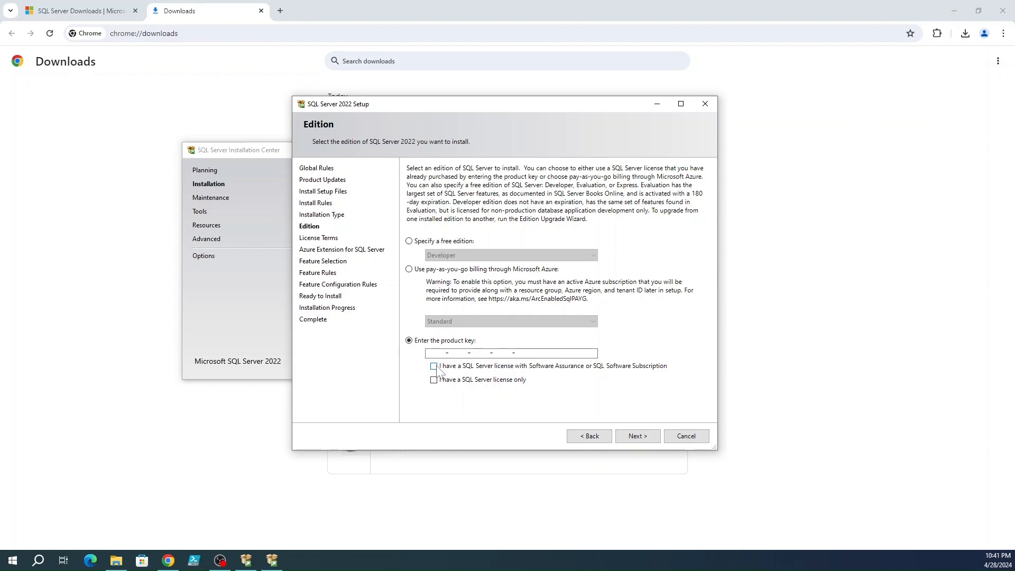
{"action": "left_click_drag", "start_coordinate": [427, 353], "coordinate": [536, 353]}
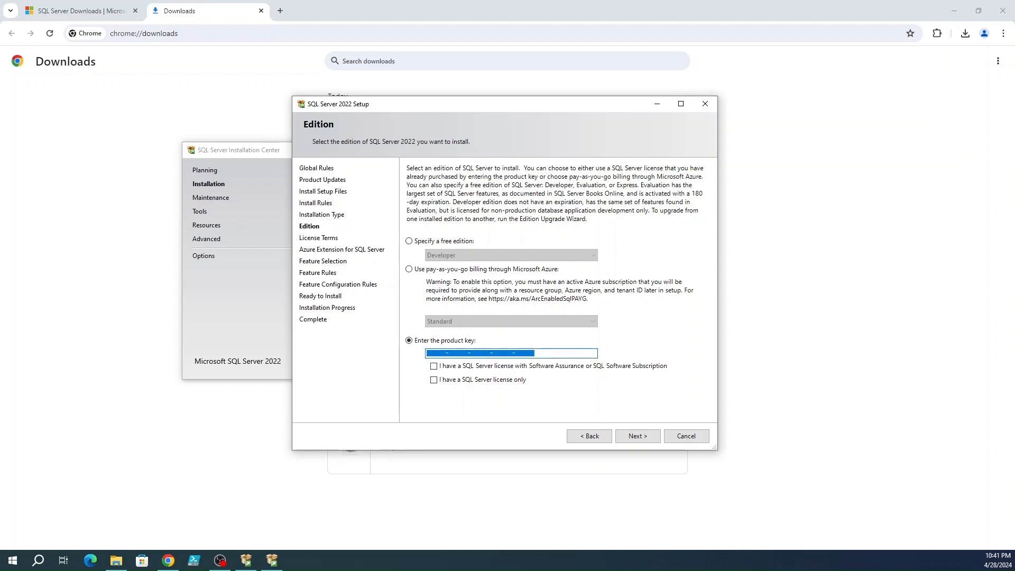
{"action": "key", "text": "BackSpace"}
{"action": "left_click", "coordinate": [440, 367]}
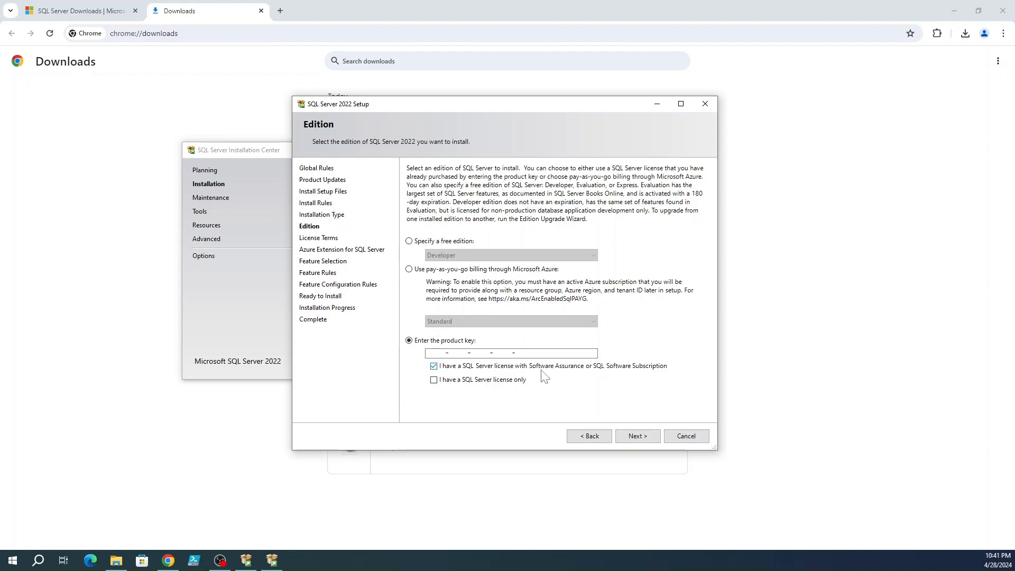
Step: Accept the license terms and switch back to the free Developer edition
{"action": "left_click", "coordinate": [655, 436]}
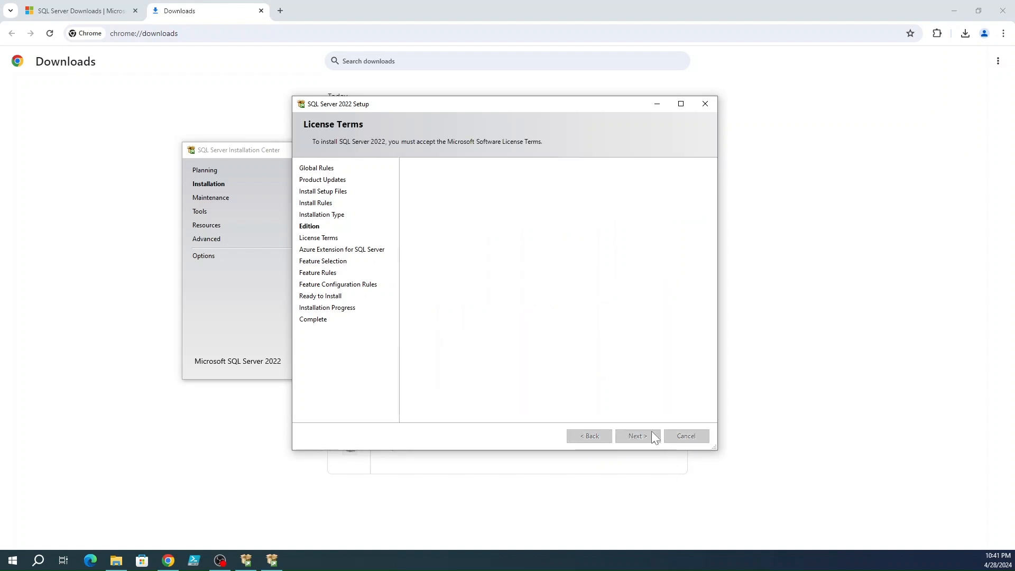
{"action": "left_click", "coordinate": [453, 358]}
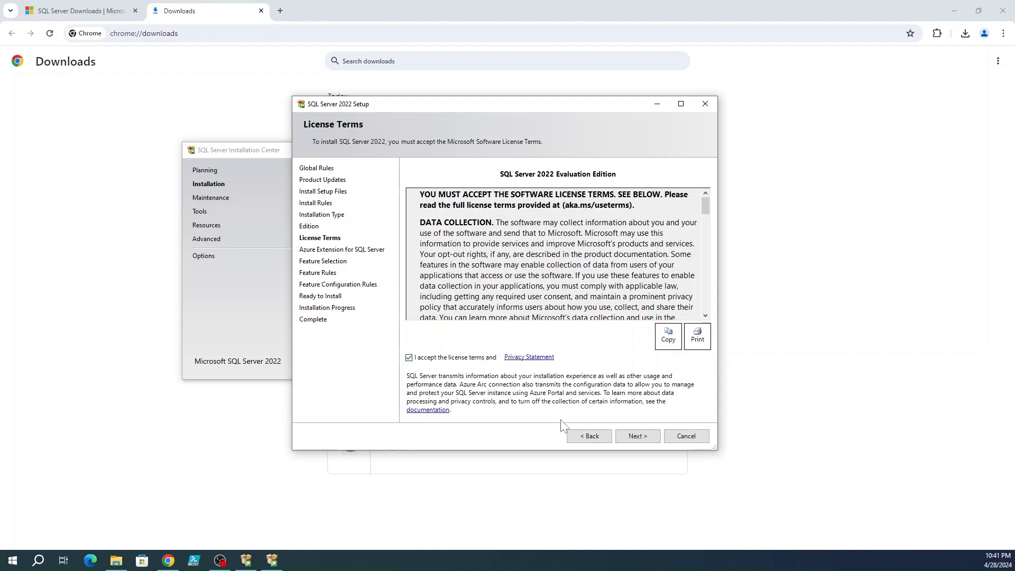
{"action": "left_click", "coordinate": [585, 437]}
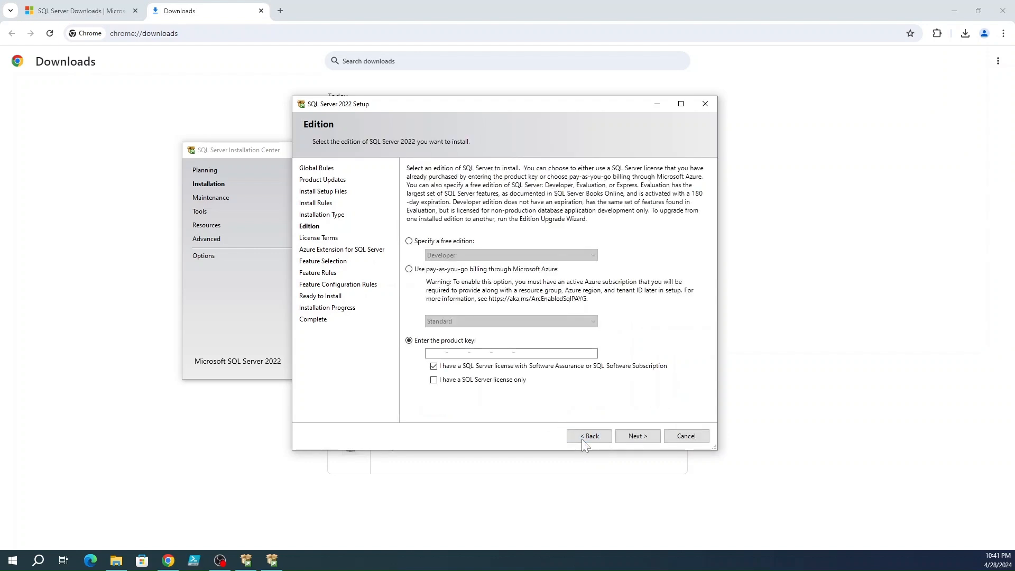
{"action": "left_click", "coordinate": [421, 243]}
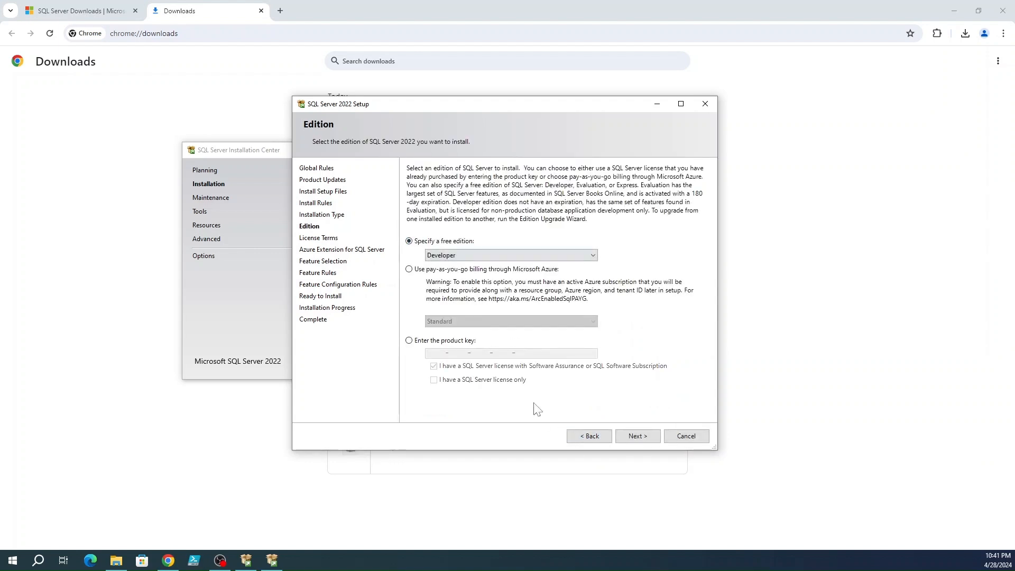
{"action": "left_click", "coordinate": [634, 437]}
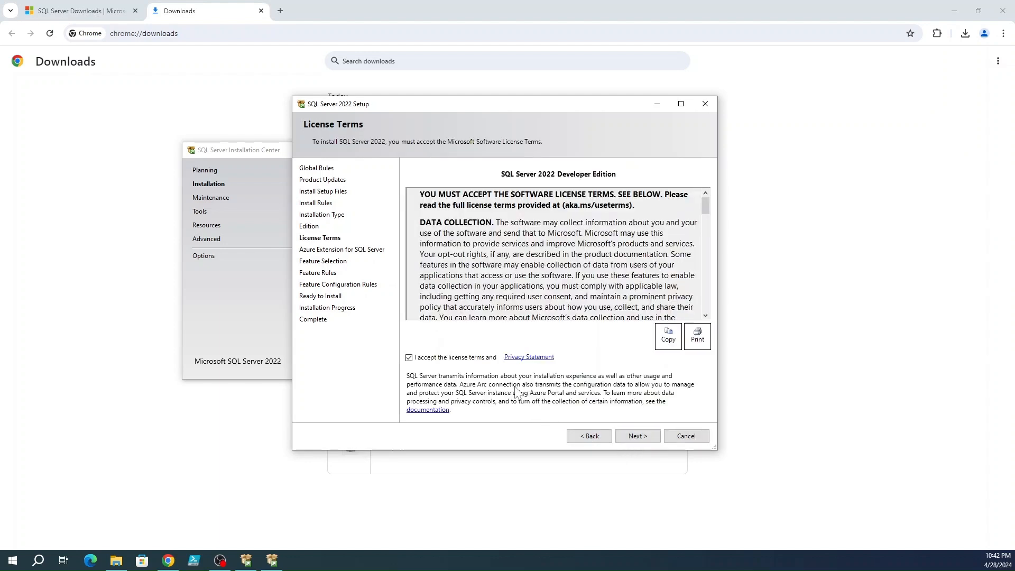
{"action": "left_click", "coordinate": [635, 437]}
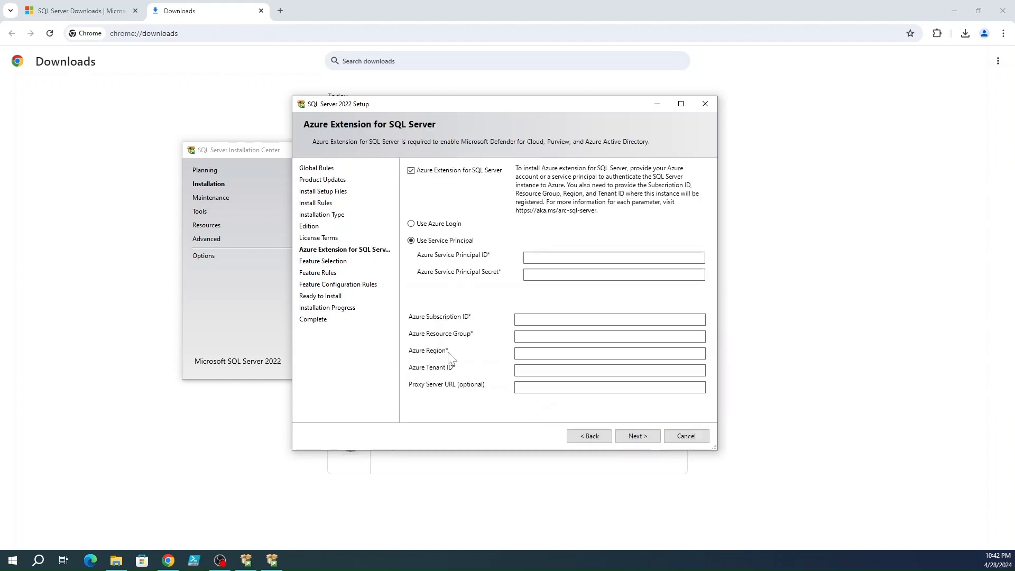
Step: Uncheck 'Azure Extension for SQL Server' and move on to Feature Selection
{"action": "left_click", "coordinate": [411, 172]}
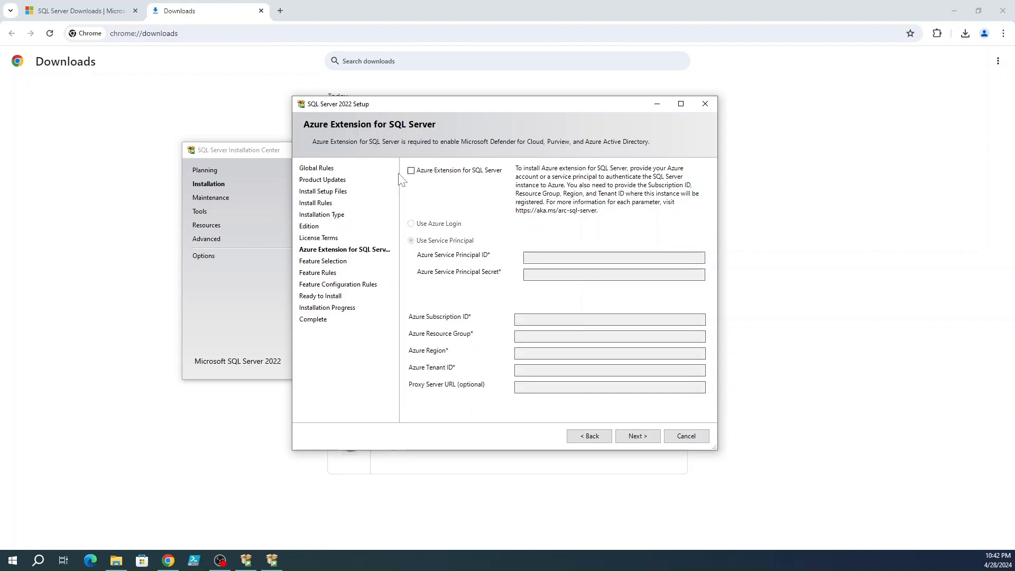
{"action": "left_click", "coordinate": [642, 436]}
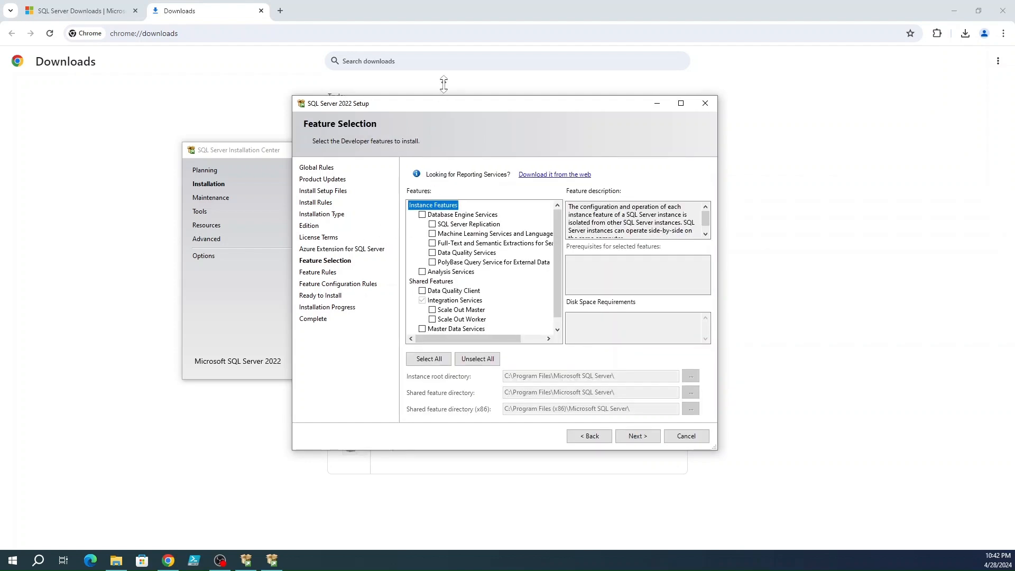
Step: Enlarge the setup window and check Database Engine Services as the only feature
{"action": "left_click_drag", "start_coordinate": [442, 96], "coordinate": [443, 69]}
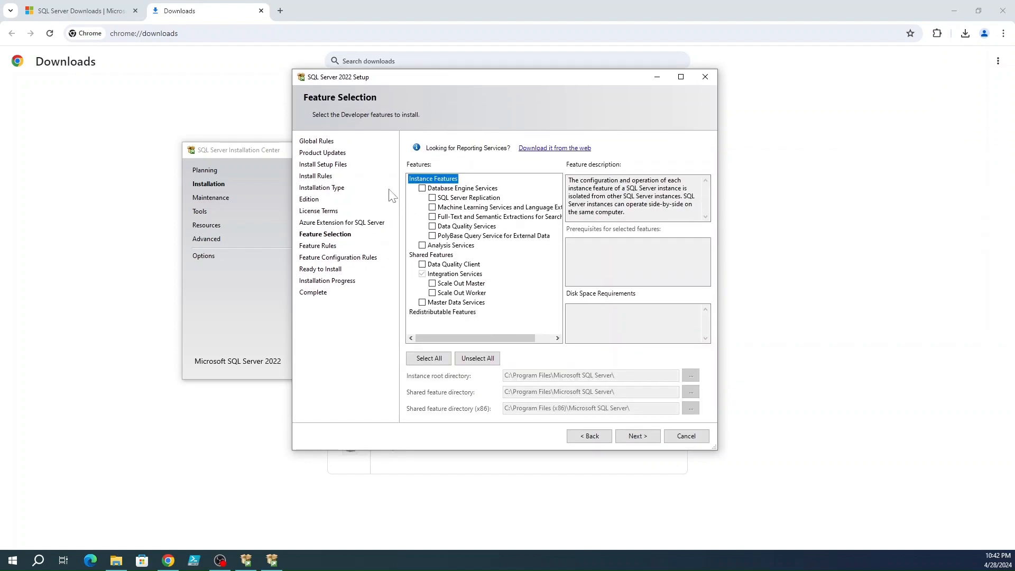
{"action": "left_click", "coordinate": [422, 188]}
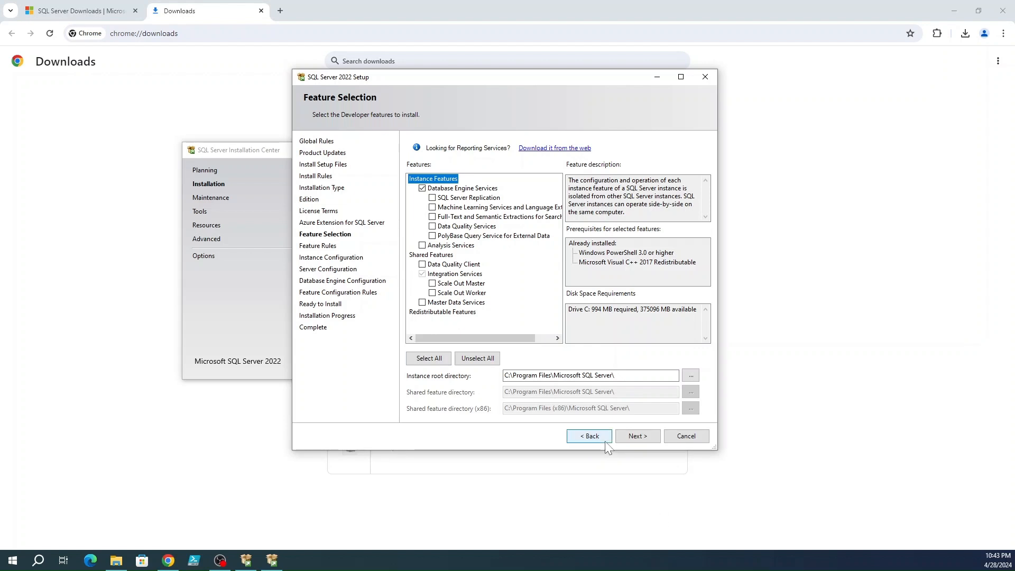
{"action": "left_click", "coordinate": [642, 437]}
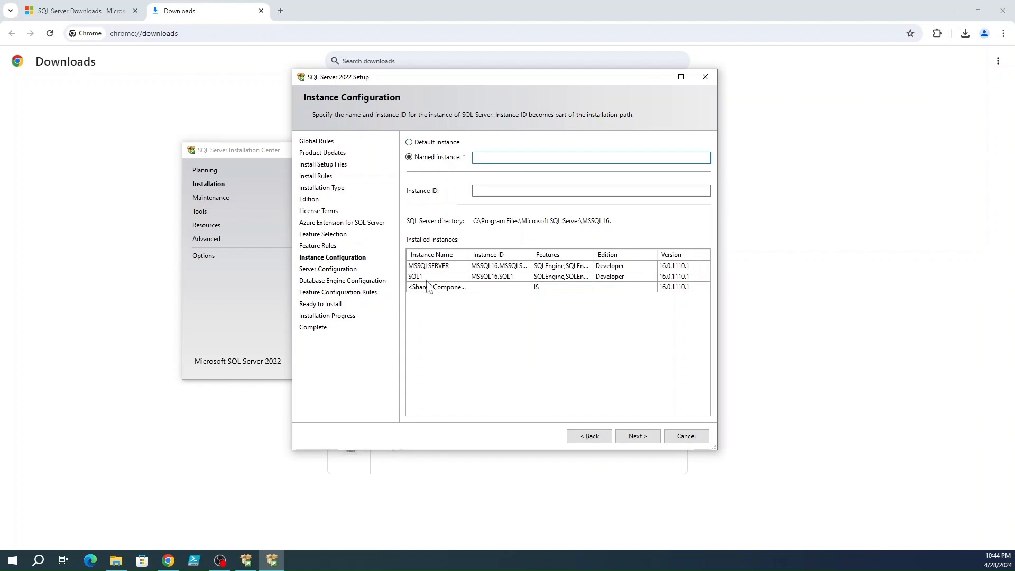
Step: Enter SQL2 as the named instance, giving instance ID MSSQL16.SQL2
{"action": "type", "text": "SQL2"}
{"action": "left_click", "coordinate": [639, 438]}
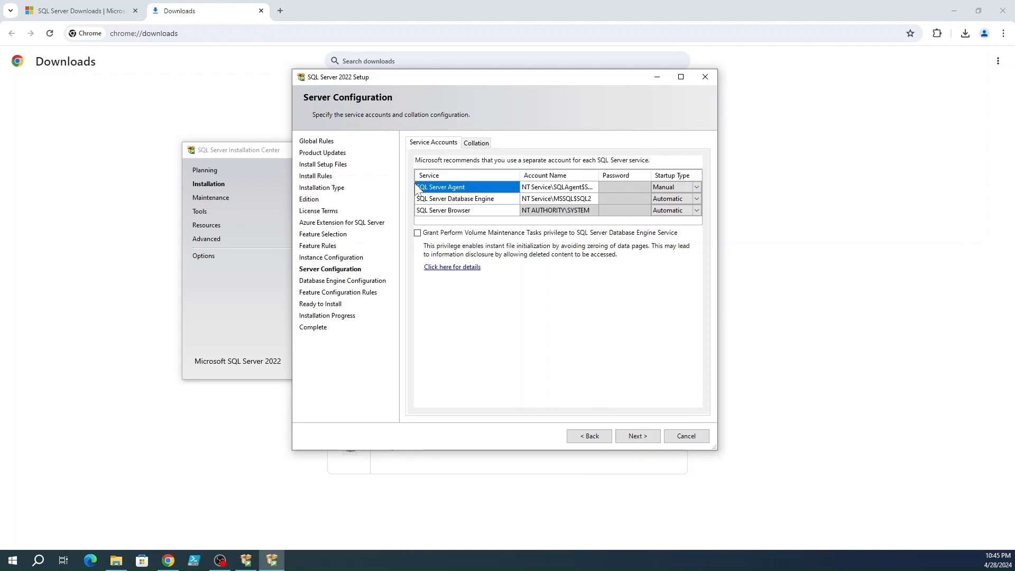
Step: Set SQL Server Agent startup to Automatic and grant the Perform Volume Maintenance Tasks privilege
{"action": "left_click", "coordinate": [534, 188]}
{"action": "left_click", "coordinate": [536, 198]}
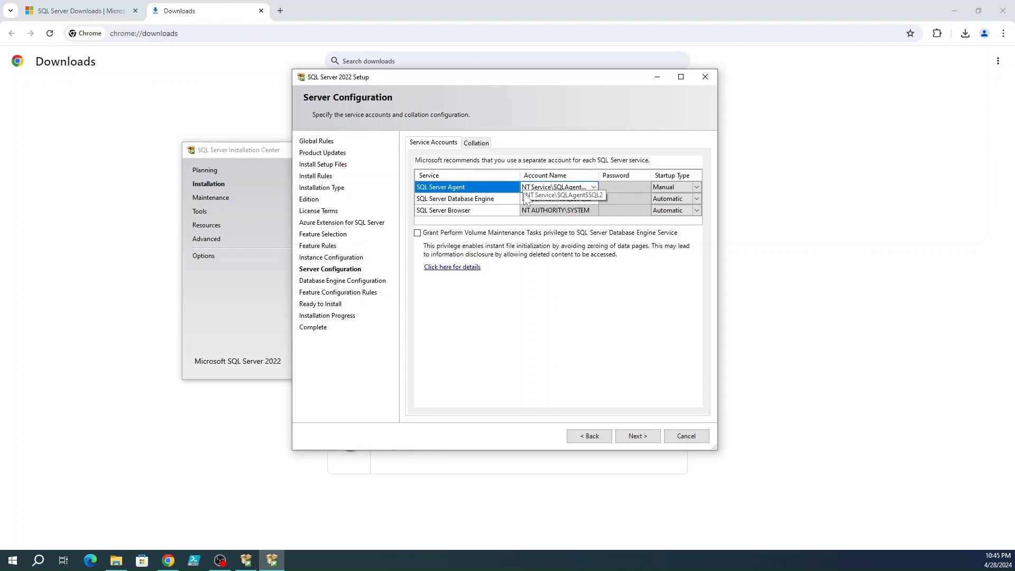
{"action": "left_click", "coordinate": [660, 188]}
{"action": "left_click", "coordinate": [665, 190]}
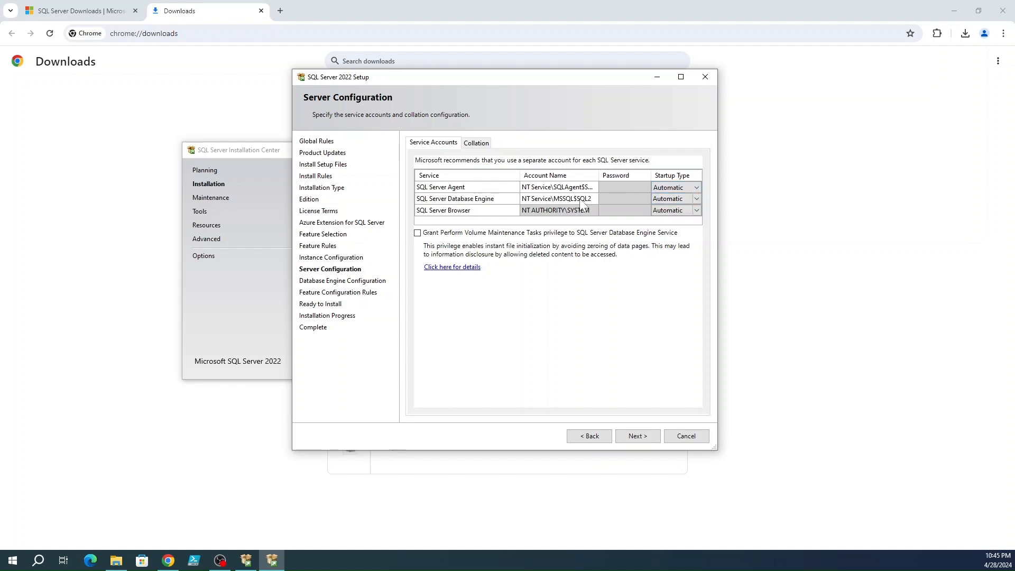
{"action": "left_click", "coordinate": [682, 187]}
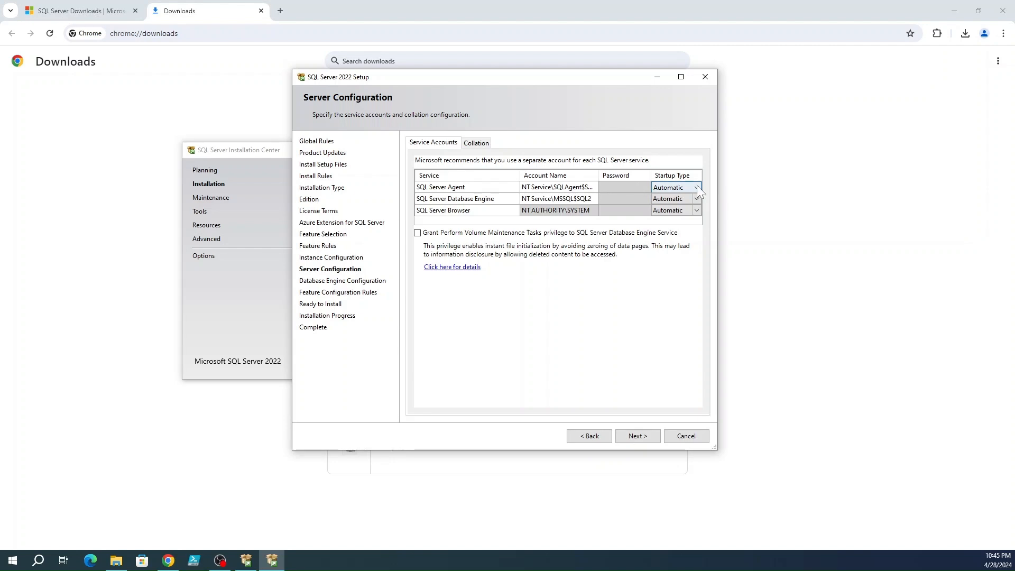
{"action": "left_click", "coordinate": [701, 195]}
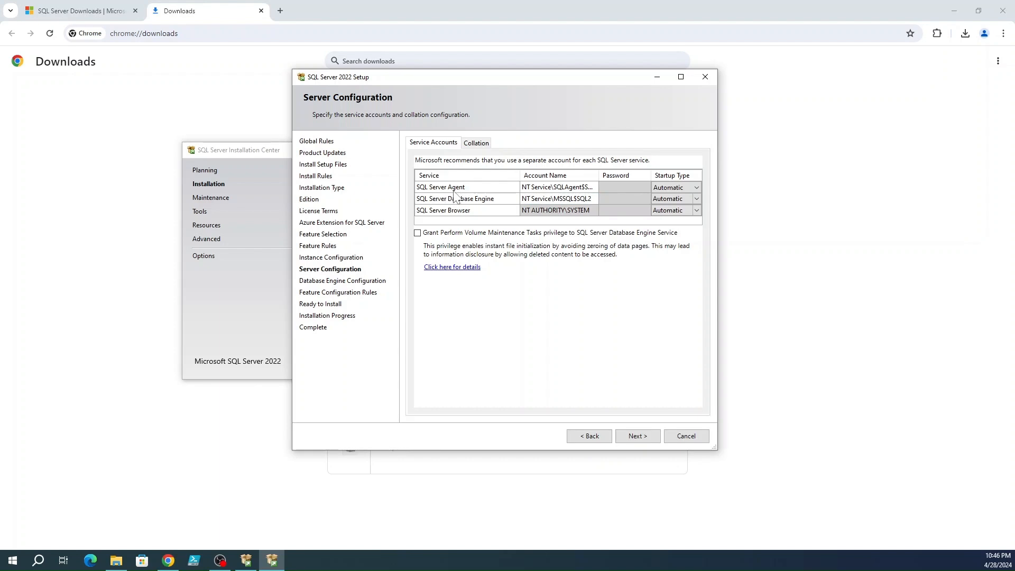
{"action": "left_click", "coordinate": [417, 233]}
{"action": "left_click", "coordinate": [637, 436]}
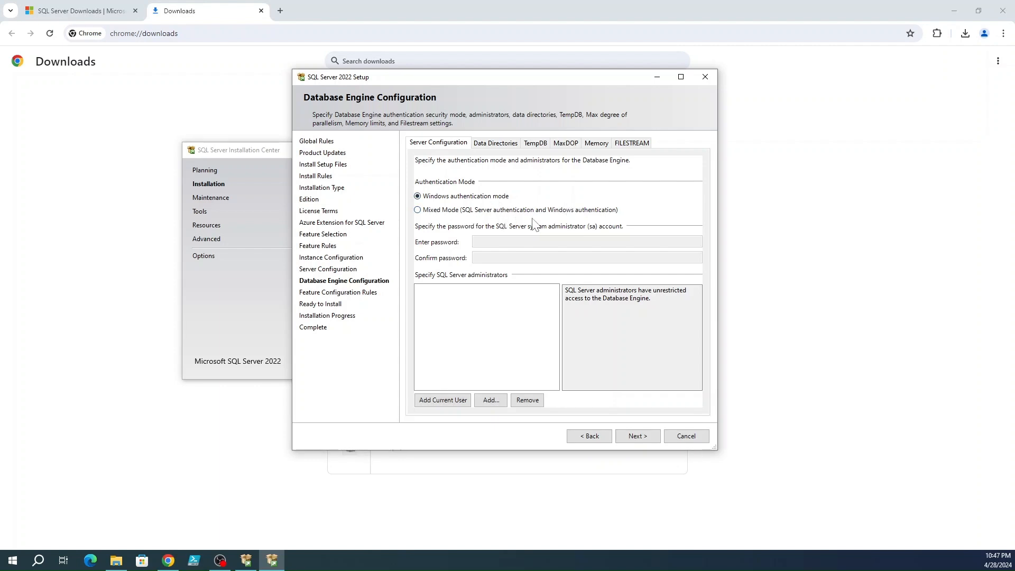
Step: Use Mixed Mode authentication with an sa password and add the current user as administrator
{"action": "left_click", "coordinate": [418, 210]}
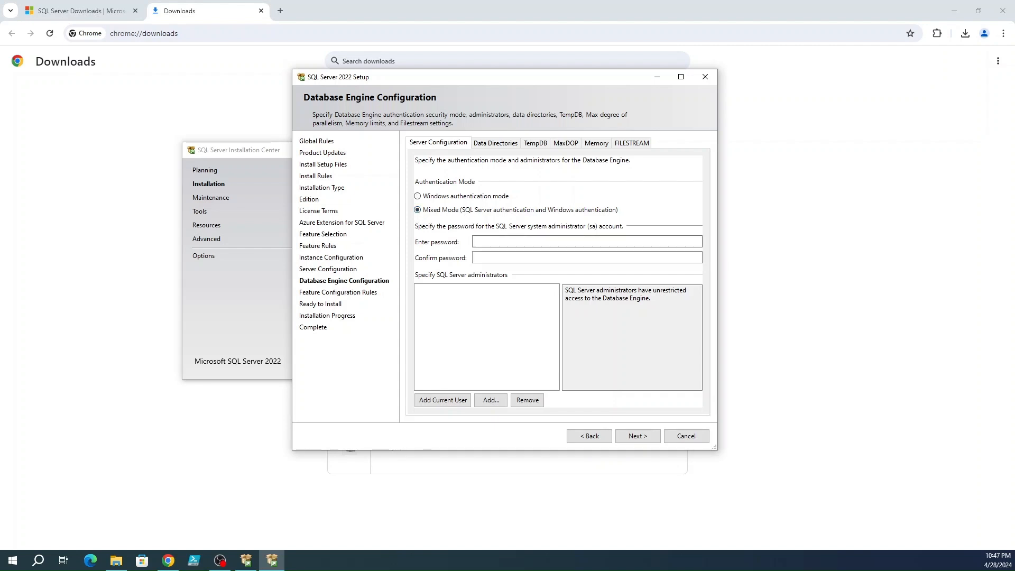
{"action": "left_click", "coordinate": [506, 242]}
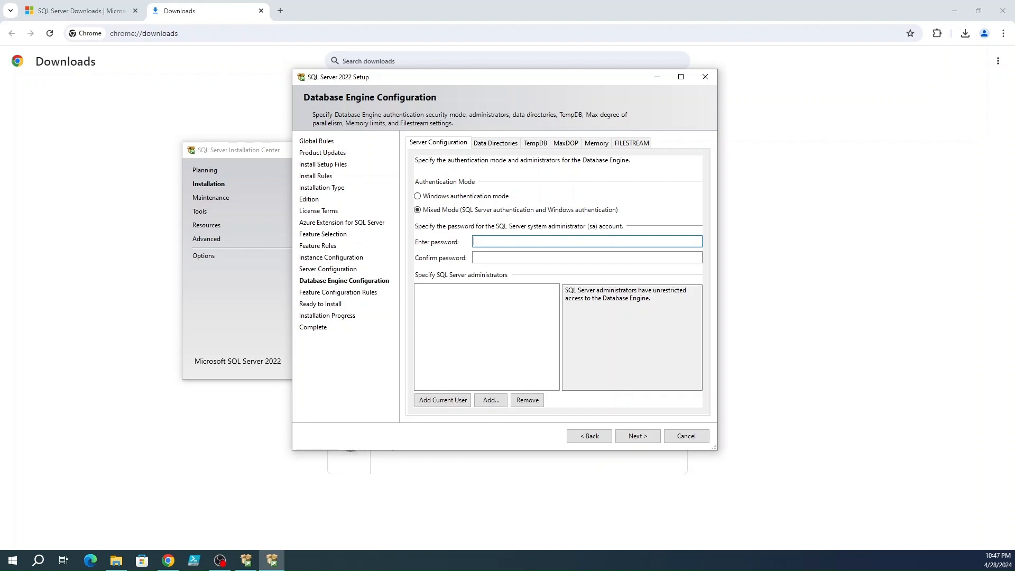
{"action": "type", "text": "1234512345678"}
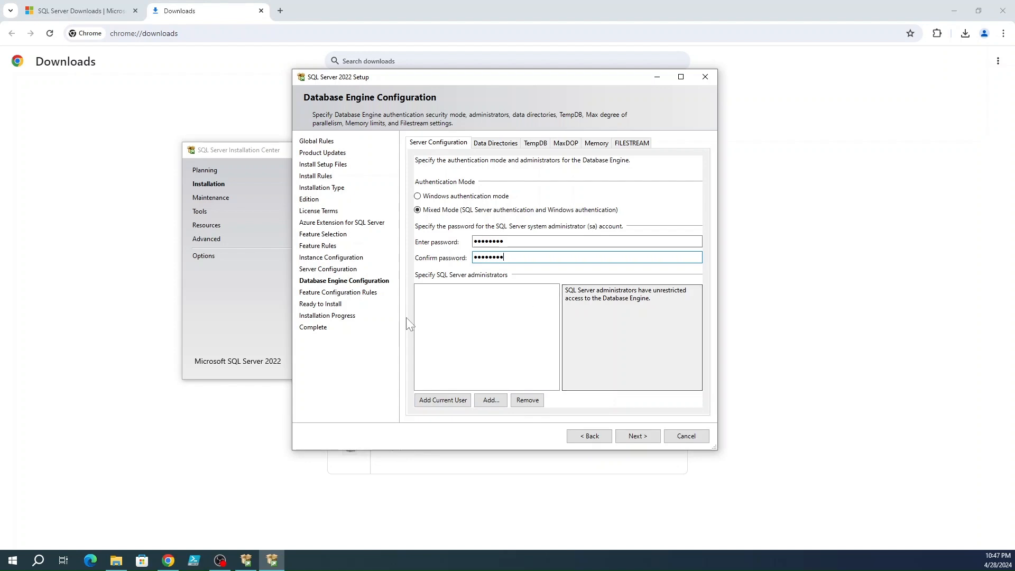
{"action": "left_click", "coordinate": [443, 400]}
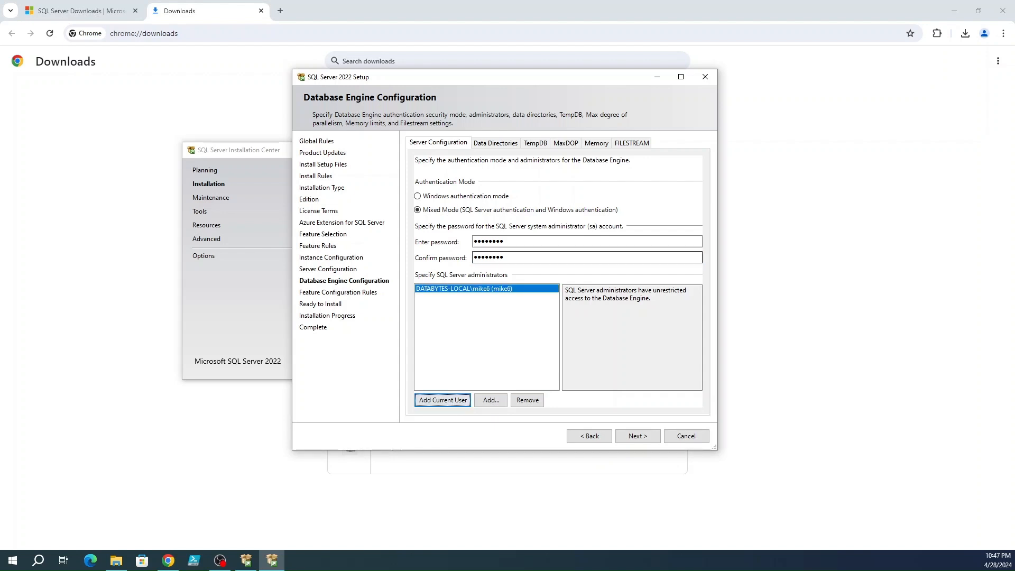
{"action": "left_click", "coordinate": [502, 147]}
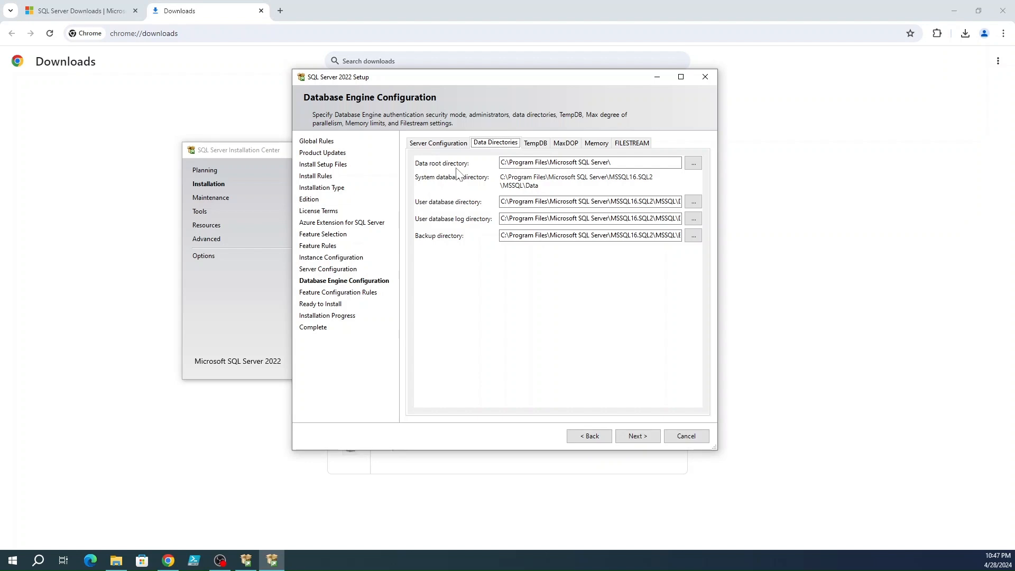
Step: Keep the data root directory at its default C:\Program Files\Microsoft SQL Server\ path
{"action": "left_click_drag", "start_coordinate": [500, 162], "coordinate": [612, 163]}
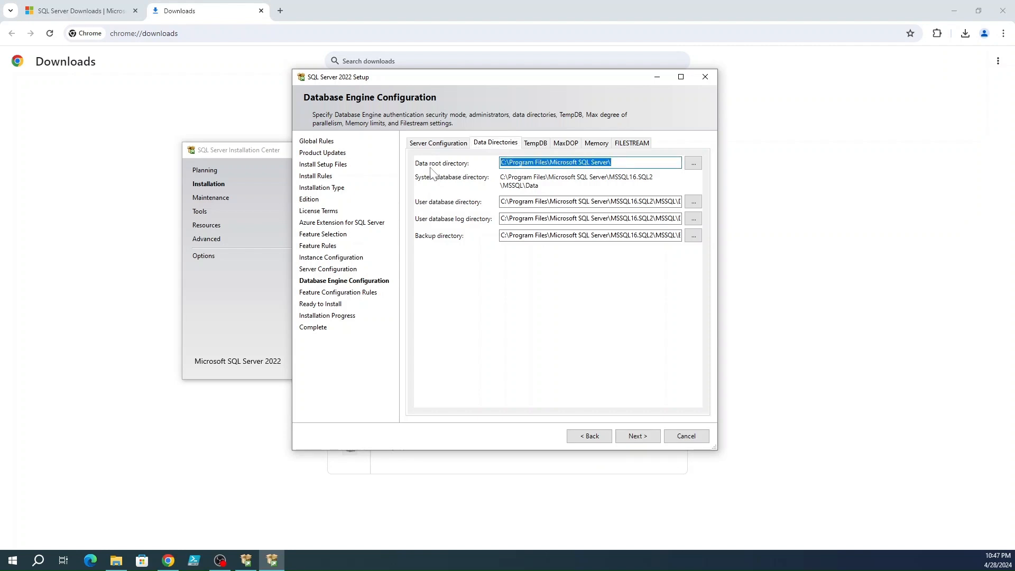
{"action": "left_click", "coordinate": [614, 163]}
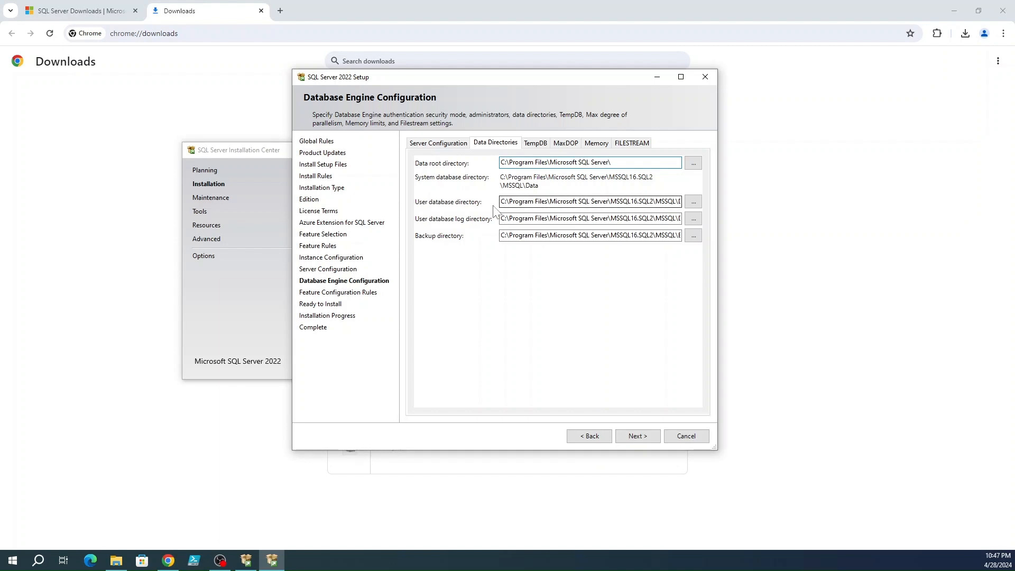
{"action": "key", "text": "ctrl+a"}
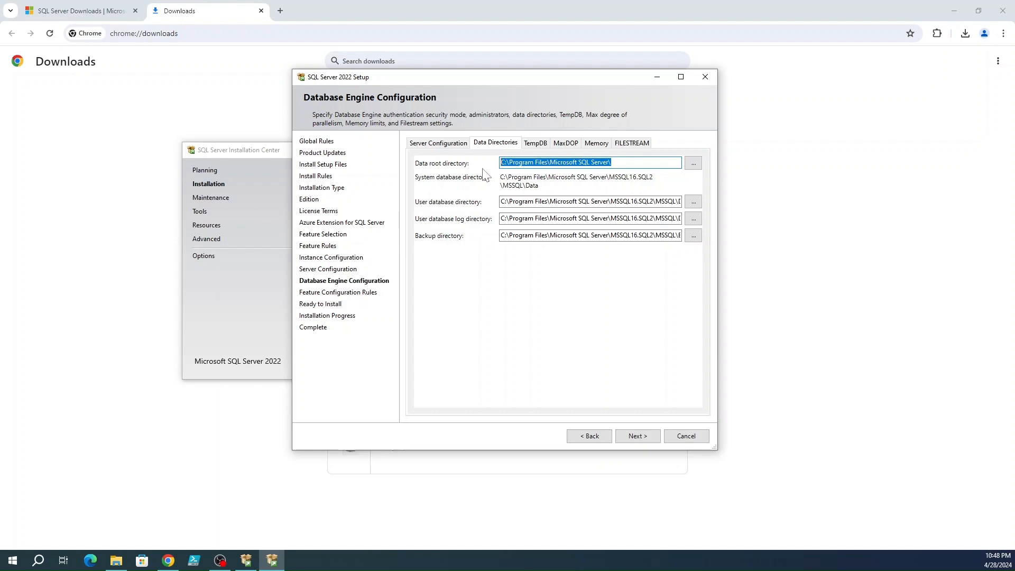
{"action": "type", "text": "G"}
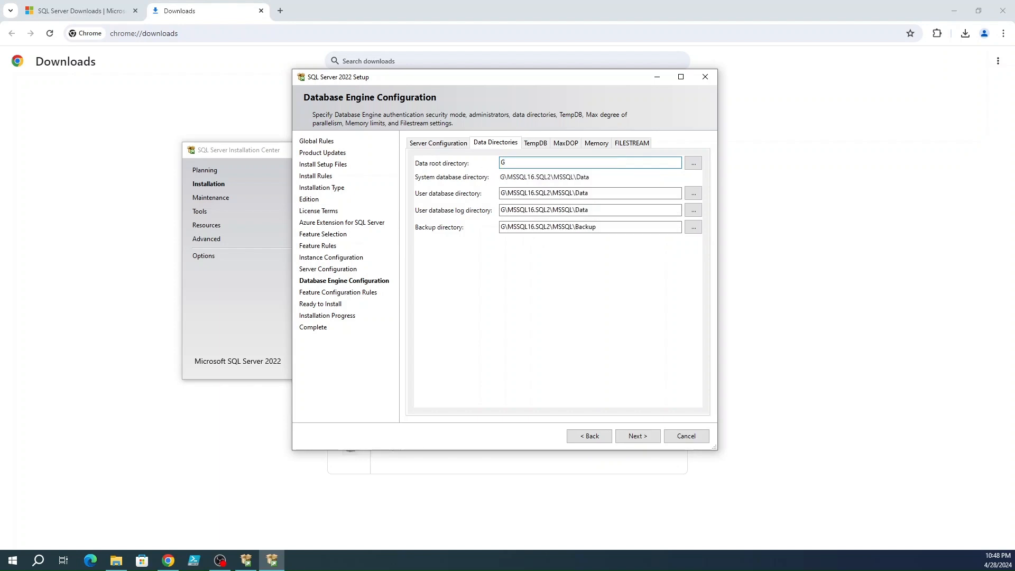
{"action": "key", "text": "ctrl+z"}
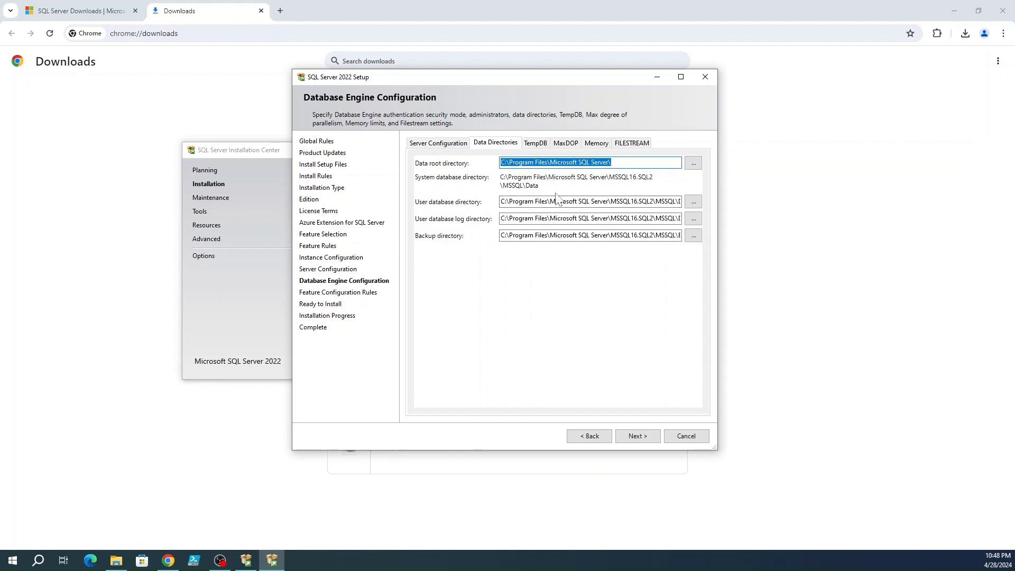
Step: Review the default user database, log and backup directory paths, then continue
{"action": "left_click", "coordinate": [501, 204]}
{"action": "key", "text": "Home"}
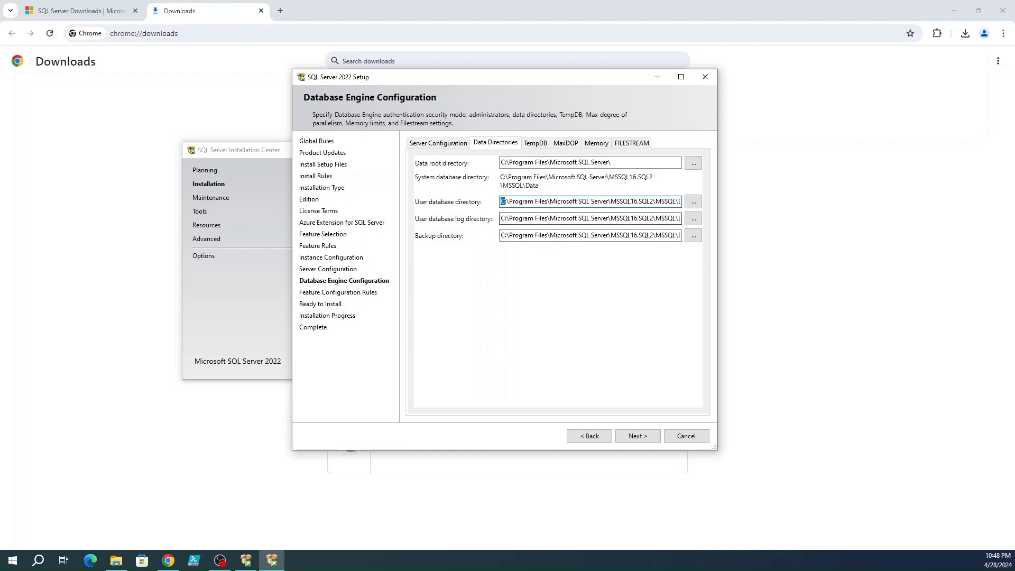
{"action": "left_click", "coordinate": [501, 220]}
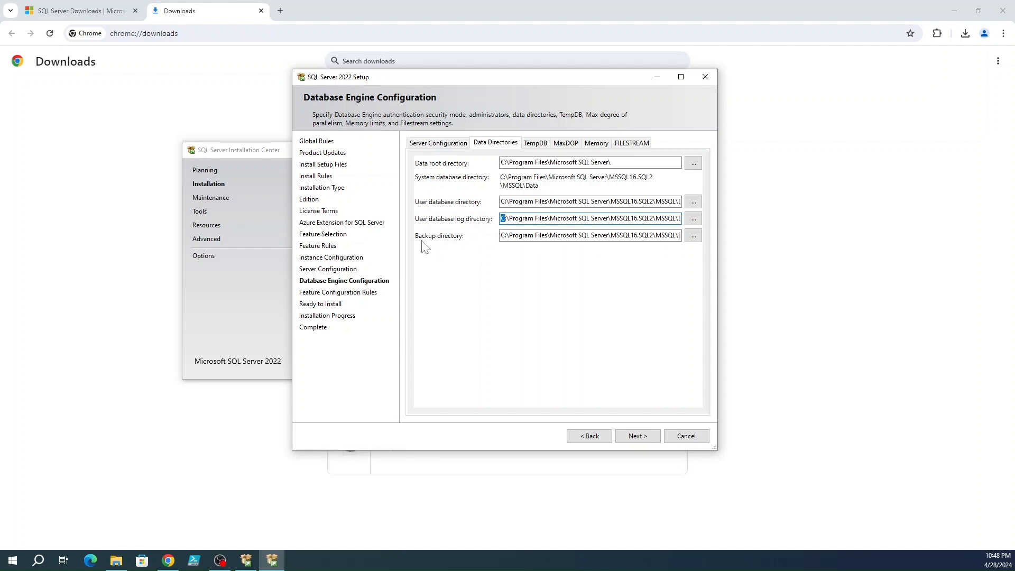
{"action": "left_click_drag", "start_coordinate": [501, 235], "coordinate": [687, 237]}
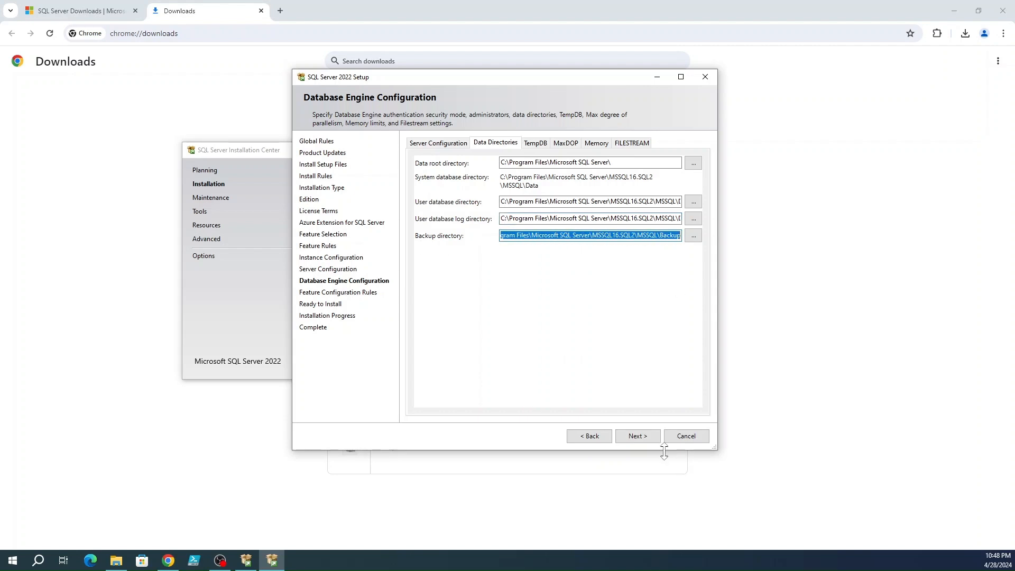
{"action": "left_click", "coordinate": [643, 437]}
{"action": "left_click", "coordinate": [642, 437]}
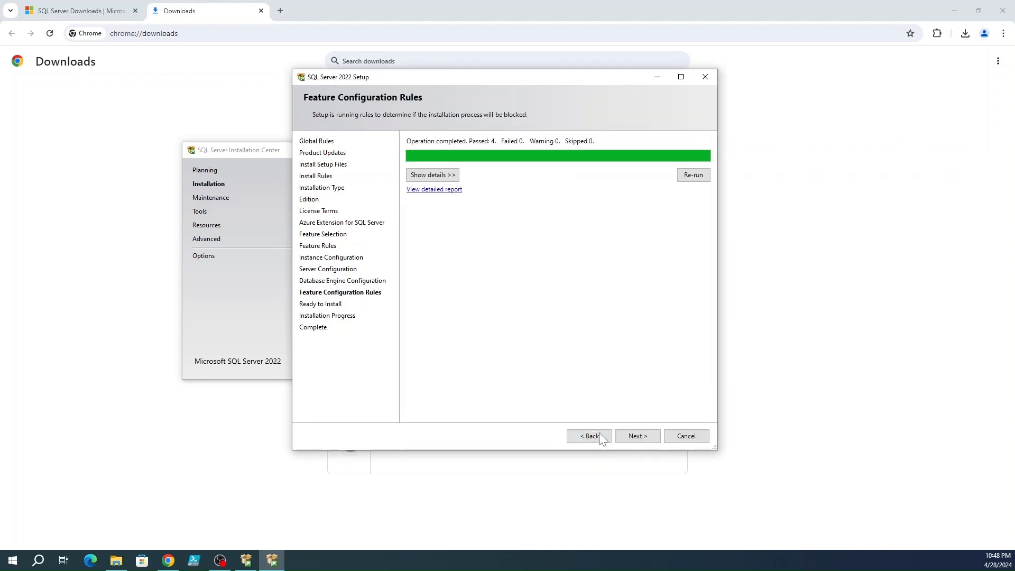
{"action": "left_click", "coordinate": [591, 437]}
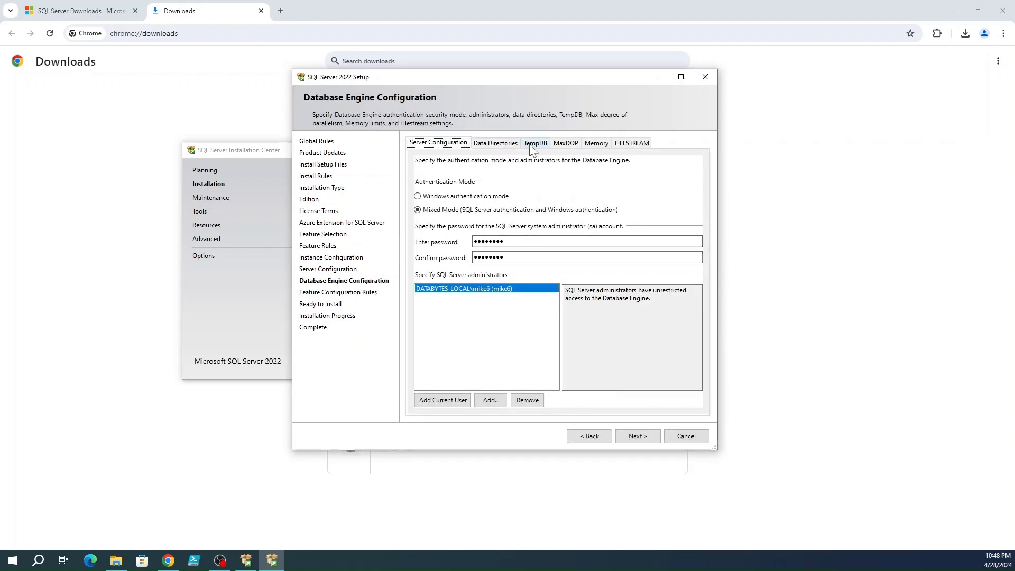
{"action": "left_click", "coordinate": [501, 144]}
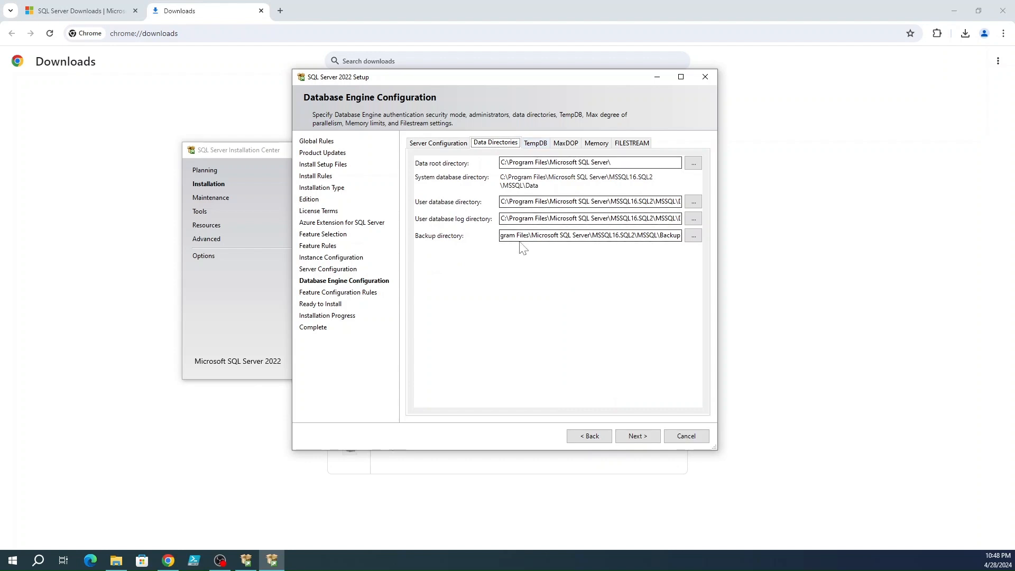
{"action": "left_click_drag", "start_coordinate": [529, 236], "coordinate": [501, 236]}
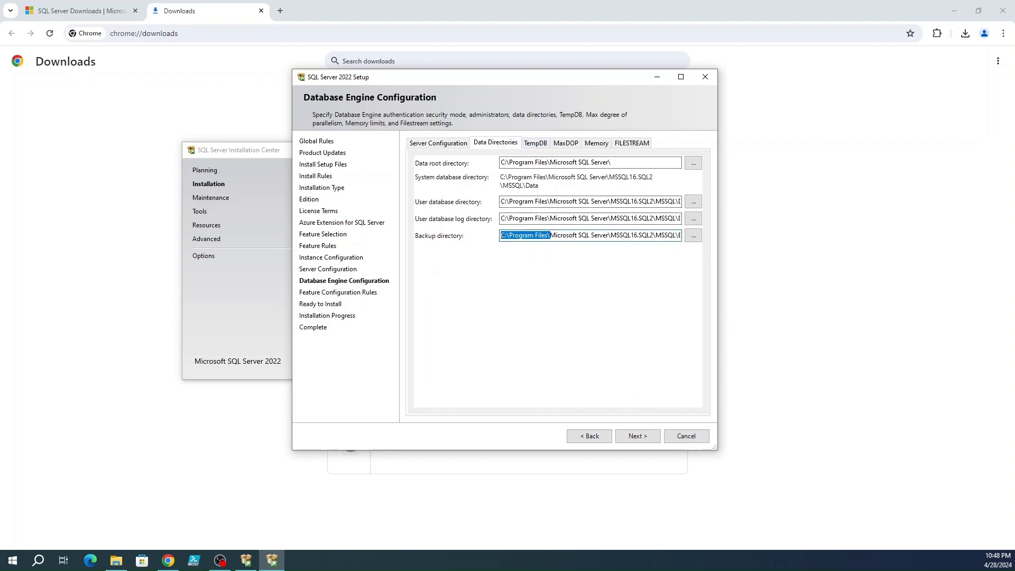
Step: Show the TempDB settings: 4 data files, 8 MB initial size, 64 MB autogrowth
{"action": "left_click", "coordinate": [536, 143]}
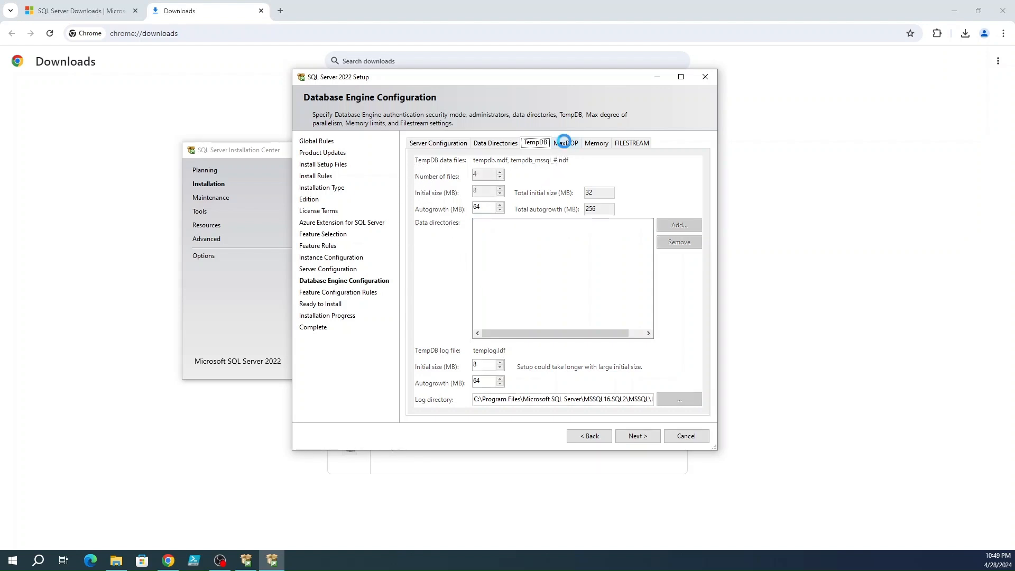
Step: Change the instance's MaxDOP value from 4 to 2
{"action": "left_click", "coordinate": [566, 144]}
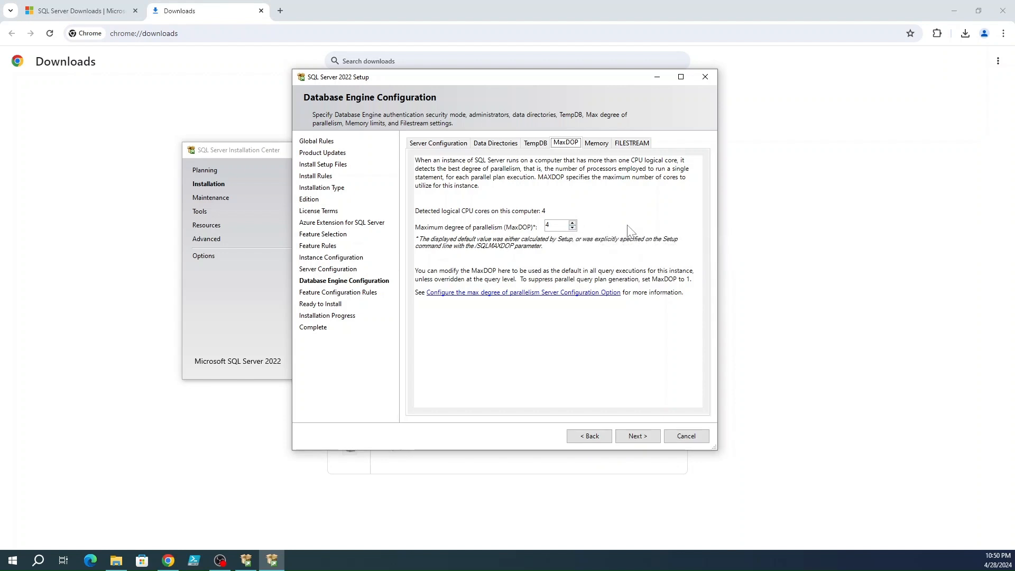
{"action": "key", "text": "Tab"}
{"action": "type", "text": "2"}
{"action": "left_click", "coordinate": [594, 144]}
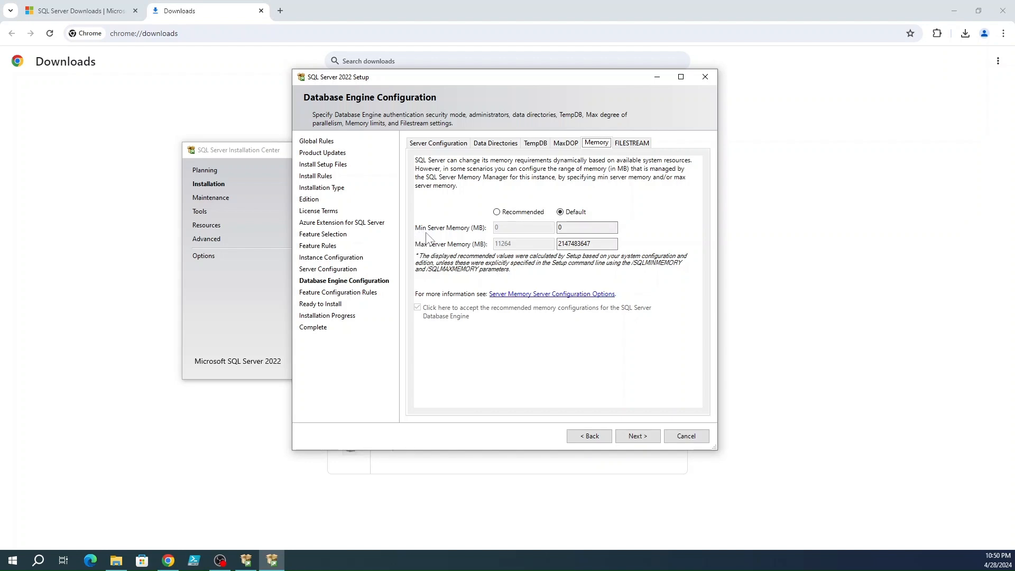
Step: Choose Recommended server memory, proposing 0 MB minimum and 11264 MB maximum
{"action": "left_click", "coordinate": [501, 213]}
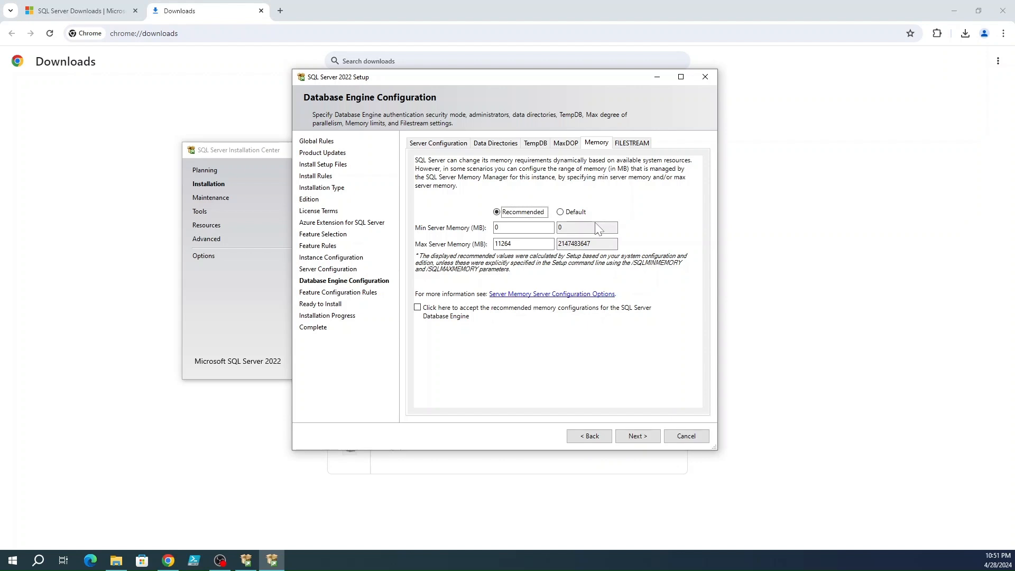
Step: Set server memory to 1000 MB minimum and 4000 MB maximum, accept it, and proceed
{"action": "left_click", "coordinate": [507, 227]}
{"action": "key", "text": "BackSpace"}
{"action": "key", "text": "Tab"}
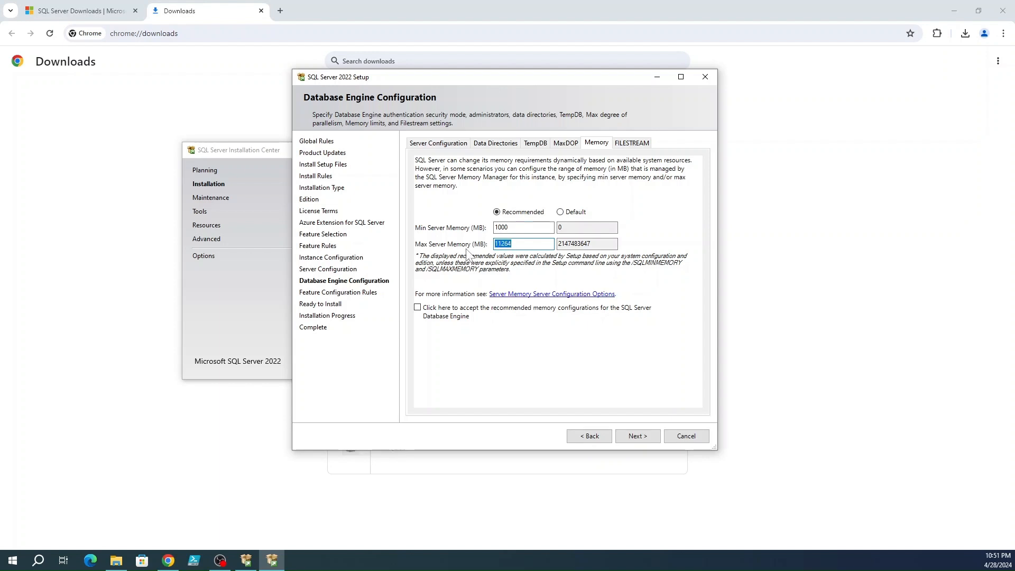
{"action": "type", "text": "4000"}
{"action": "key", "text": "shift+Tab"}
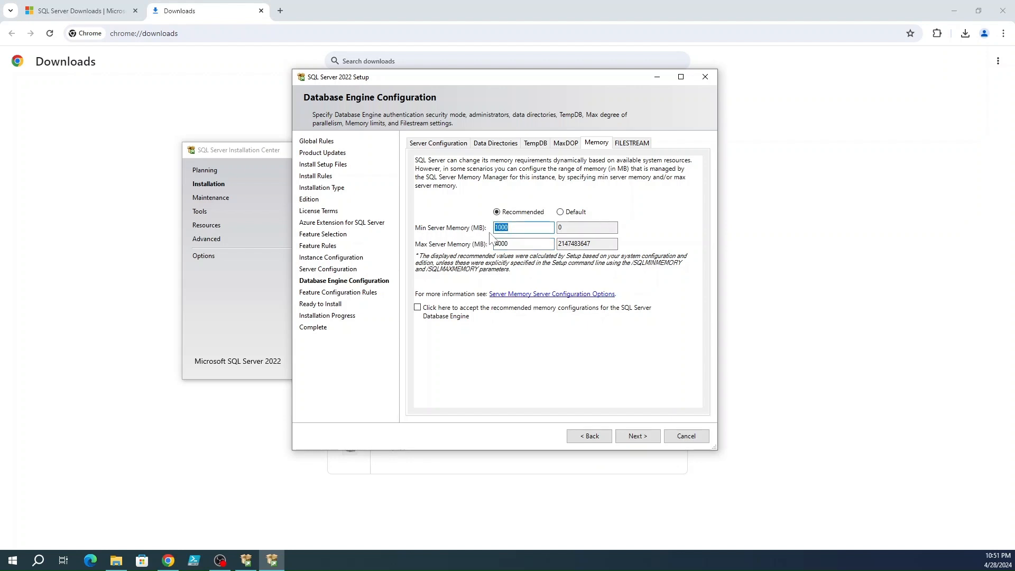
{"action": "left_click", "coordinate": [495, 228]}
{"action": "left_click_drag", "start_coordinate": [506, 228], "coordinate": [510, 228]}
{"action": "left_click", "coordinate": [417, 308]}
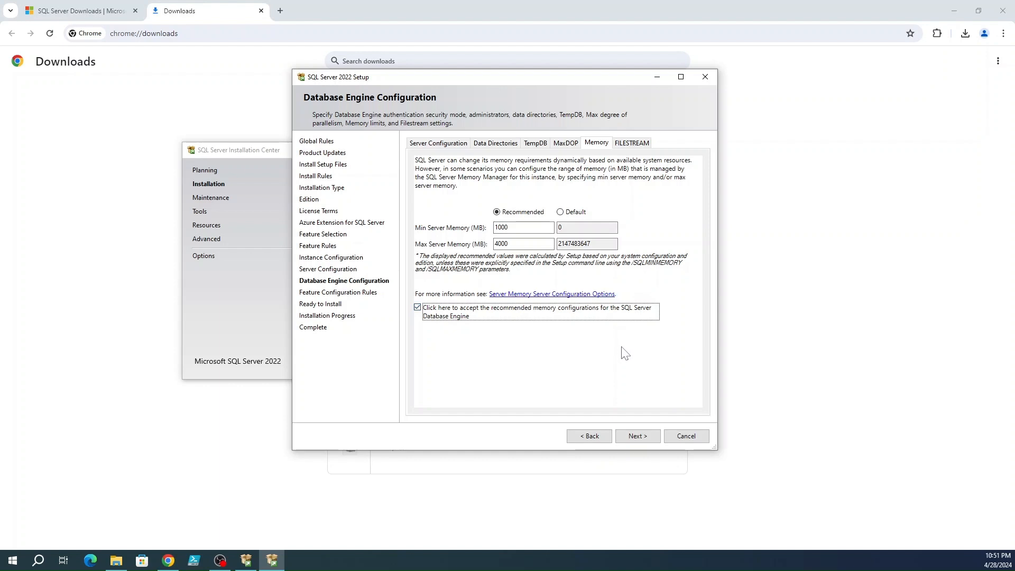
{"action": "left_click", "coordinate": [642, 437]}
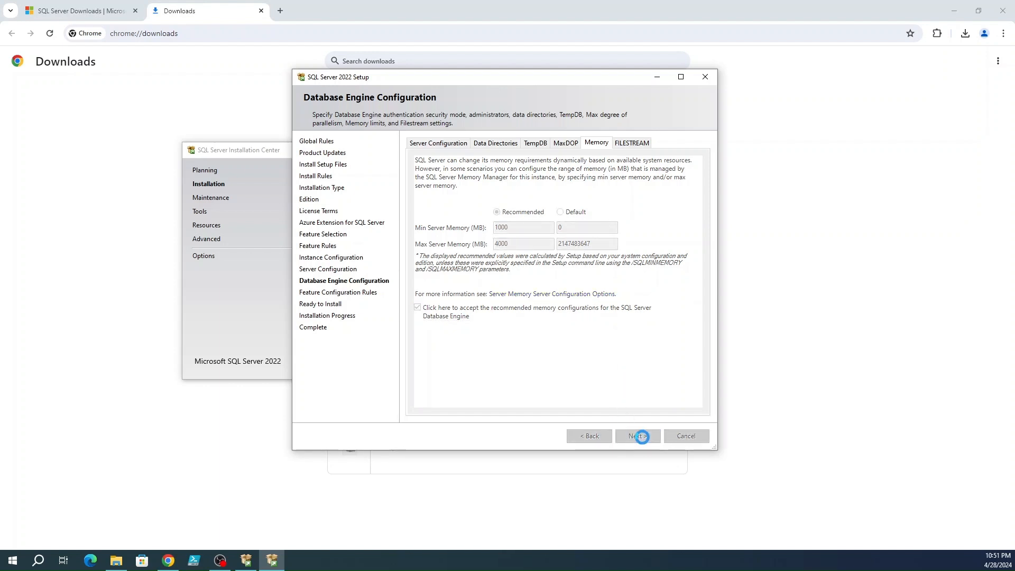